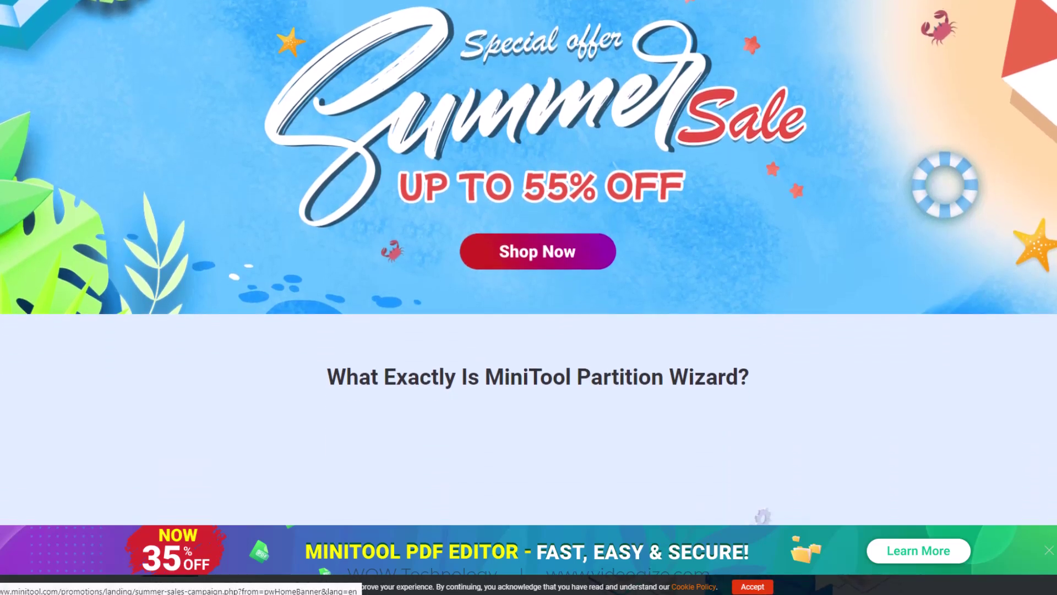
# - Scroll through the Partition Wizard product page's feature overview
pyautogui.scroll(-1, 529, 274)
pyautogui.scroll(-1, 529, 274)
pyautogui.scroll(-1, 529, 275)
pyautogui.scroll(-1, 529, 276)
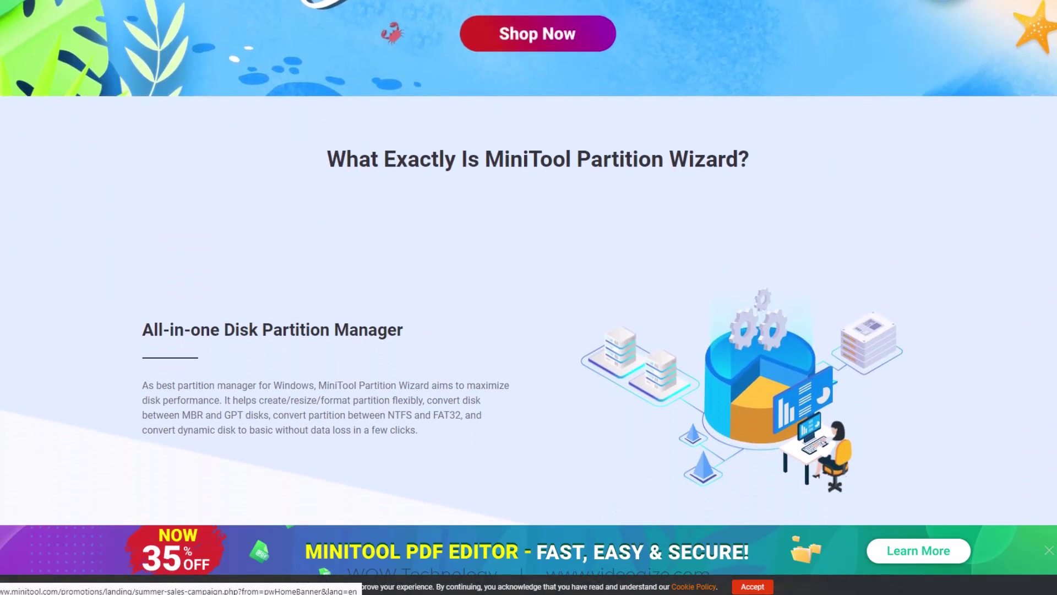
pyautogui.scroll(-1, 528, 275)
pyautogui.scroll(-1, 529, 275)
pyautogui.scroll(-1, 529, 275)
pyautogui.scroll(-1, 529, 275)
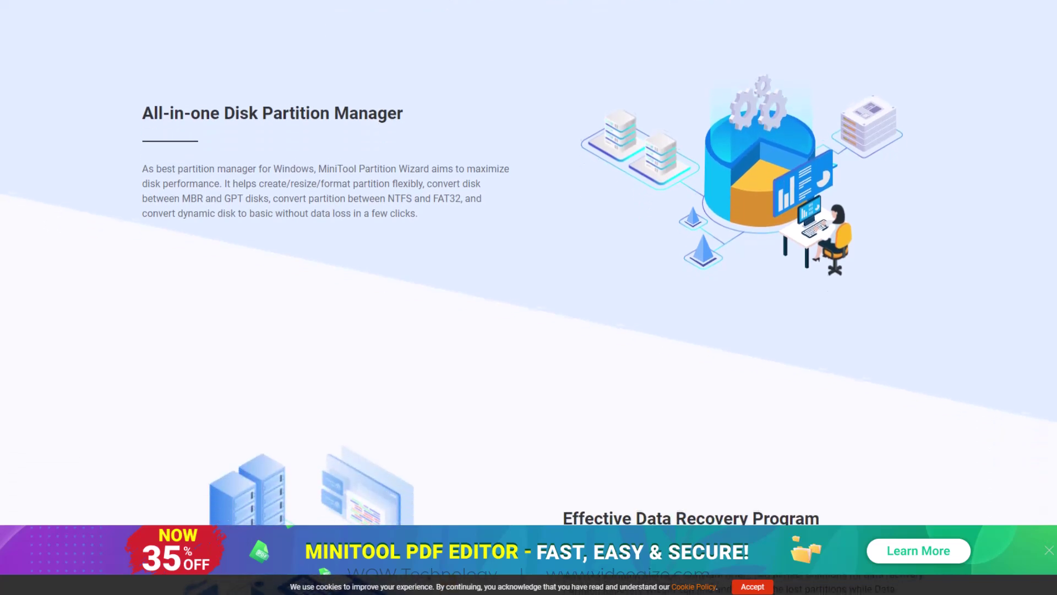
pyautogui.scroll(-1, 529, 275)
pyautogui.scroll(-1, 529, 275)
pyautogui.scroll(-1, 528, 274)
pyautogui.scroll(-1, 529, 275)
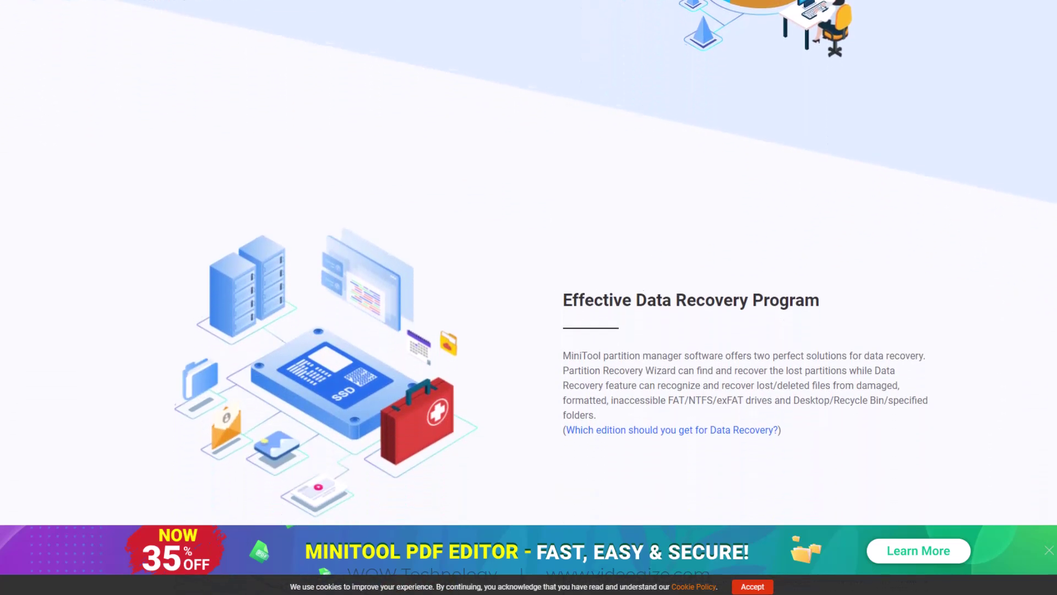
pyautogui.scroll(-1, 528, 275)
pyautogui.scroll(-1, 529, 274)
pyautogui.scroll(-1, 529, 275)
pyautogui.scroll(-1, 529, 275)
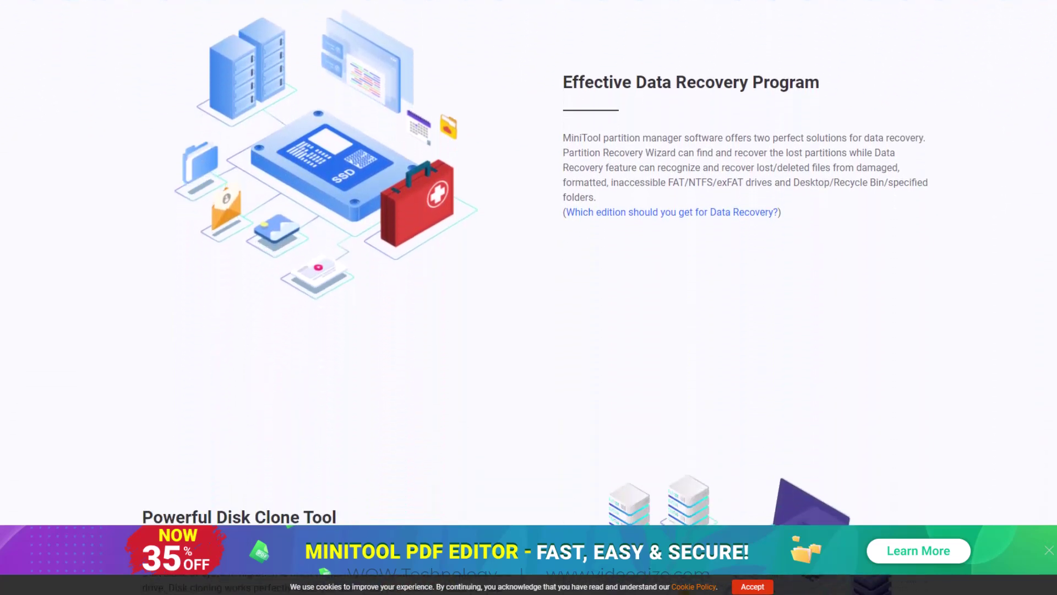
pyautogui.scroll(-1, 529, 276)
pyautogui.scroll(-1, 529, 248)
pyautogui.scroll(-1, 530, 249)
pyautogui.scroll(-1, 530, 248)
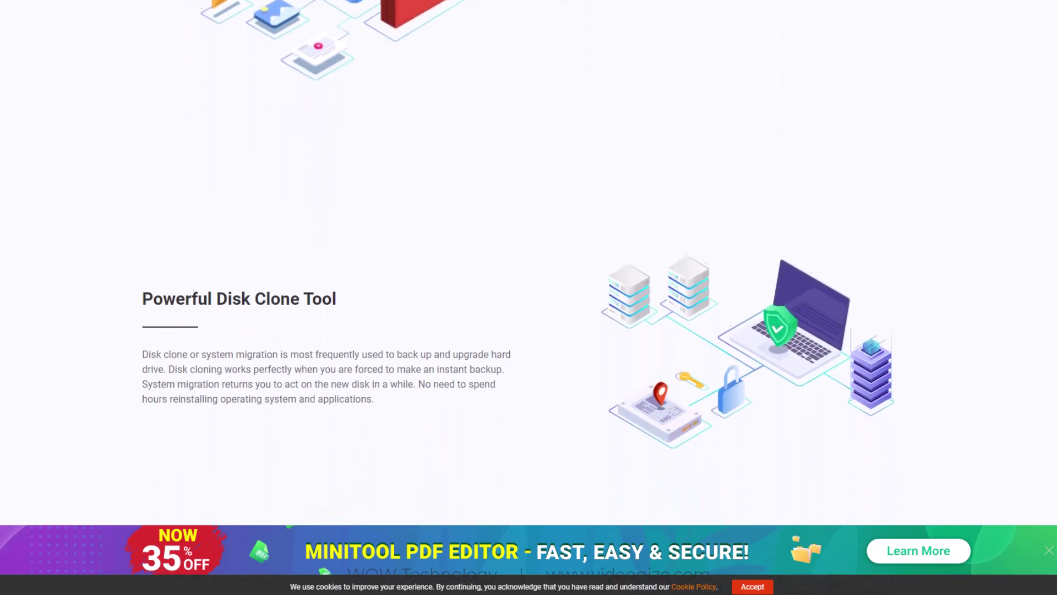
pyautogui.scroll(-1, 530, 248)
pyautogui.scroll(-1, 529, 248)
pyautogui.scroll(-1, 529, 247)
pyautogui.scroll(-1, 529, 248)
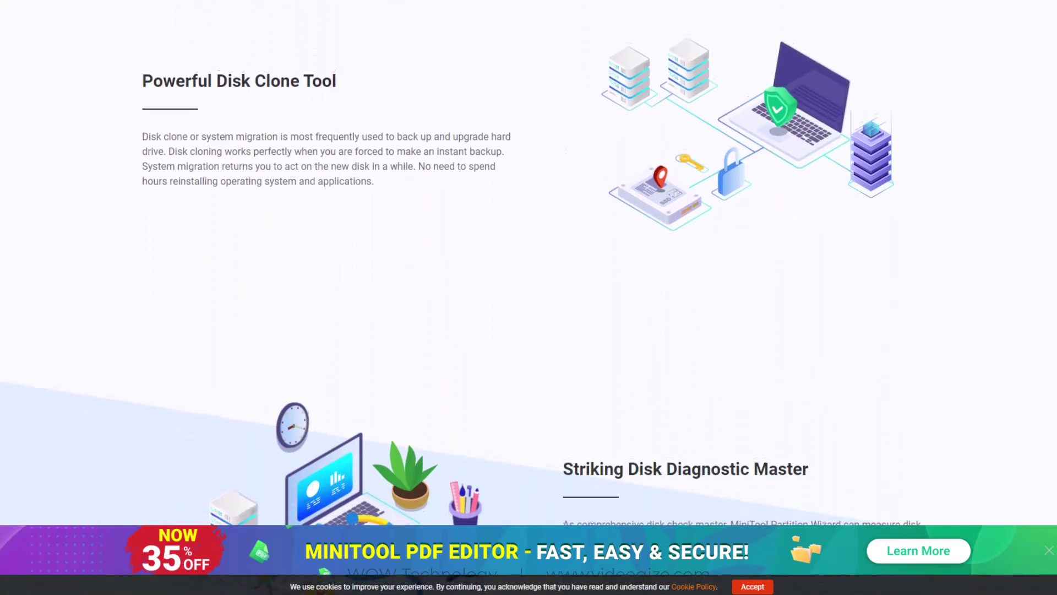
pyautogui.scroll(-1, 529, 248)
pyautogui.scroll(-1, 528, 248)
pyautogui.scroll(-1, 529, 249)
pyautogui.scroll(-1, 529, 249)
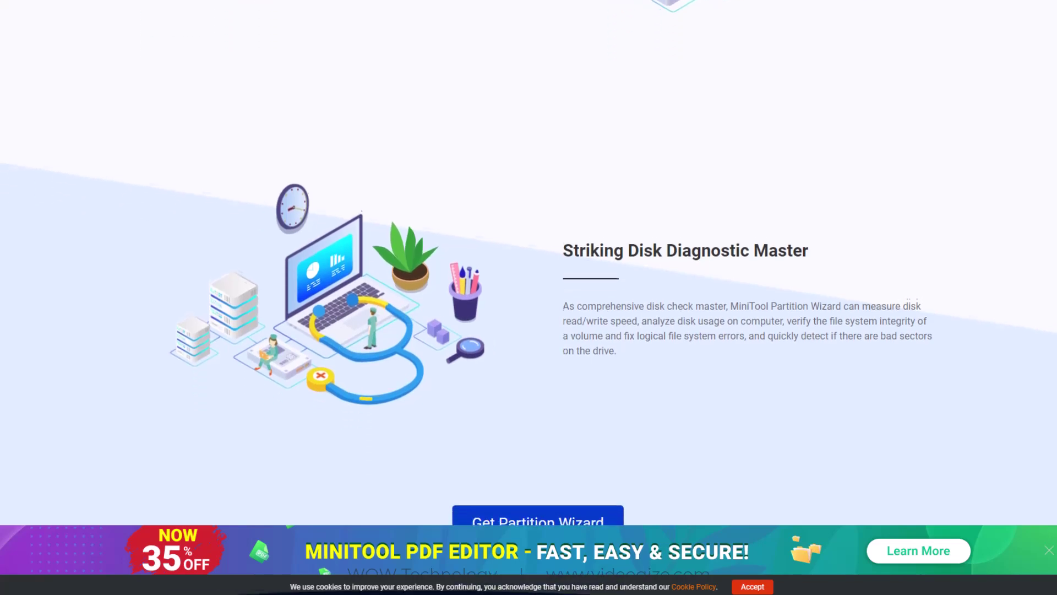
pyautogui.scroll(-1, 529, 248)
pyautogui.scroll(-1, 529, 248)
pyautogui.scroll(-1, 528, 248)
pyautogui.scroll(-1, 529, 249)
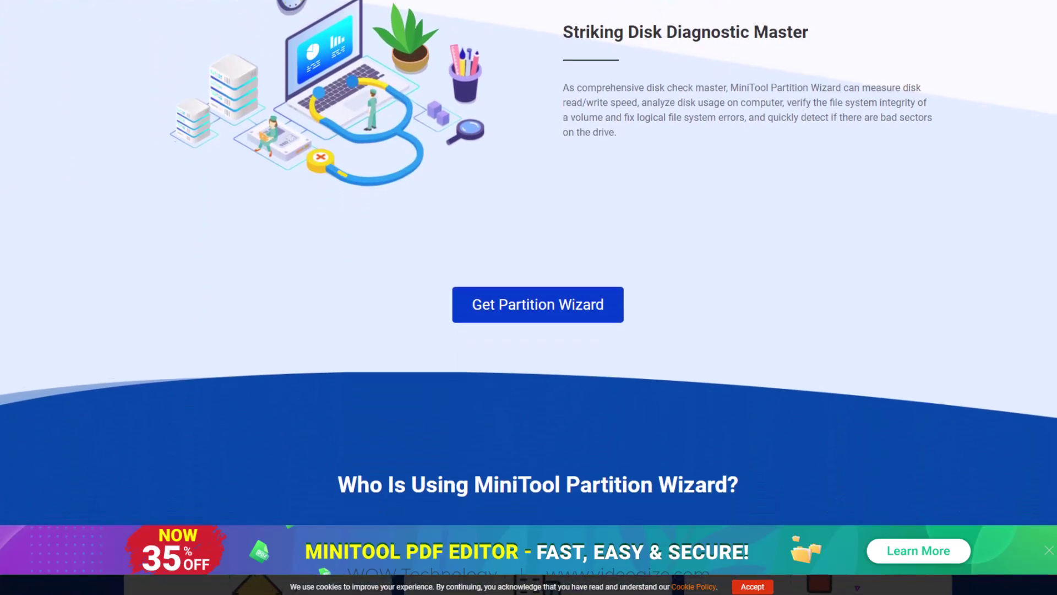
pyautogui.scroll(-1, 529, 248)
pyautogui.scroll(-1, 530, 247)
pyautogui.scroll(-1, 529, 248)
pyautogui.scroll(-1, 529, 248)
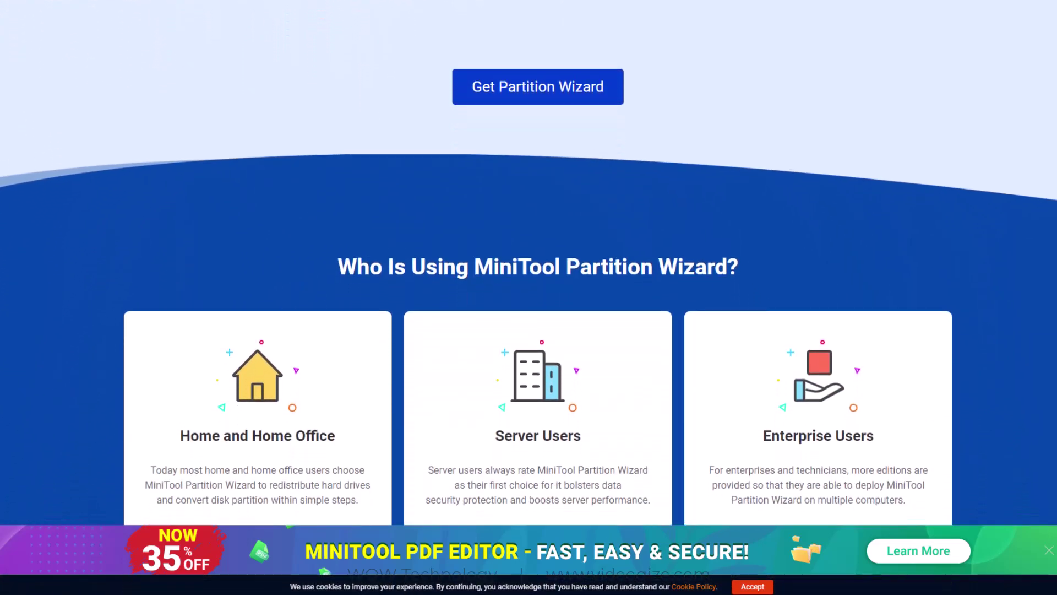
pyautogui.scroll(-1, 529, 248)
pyautogui.scroll(-1, 529, 248)
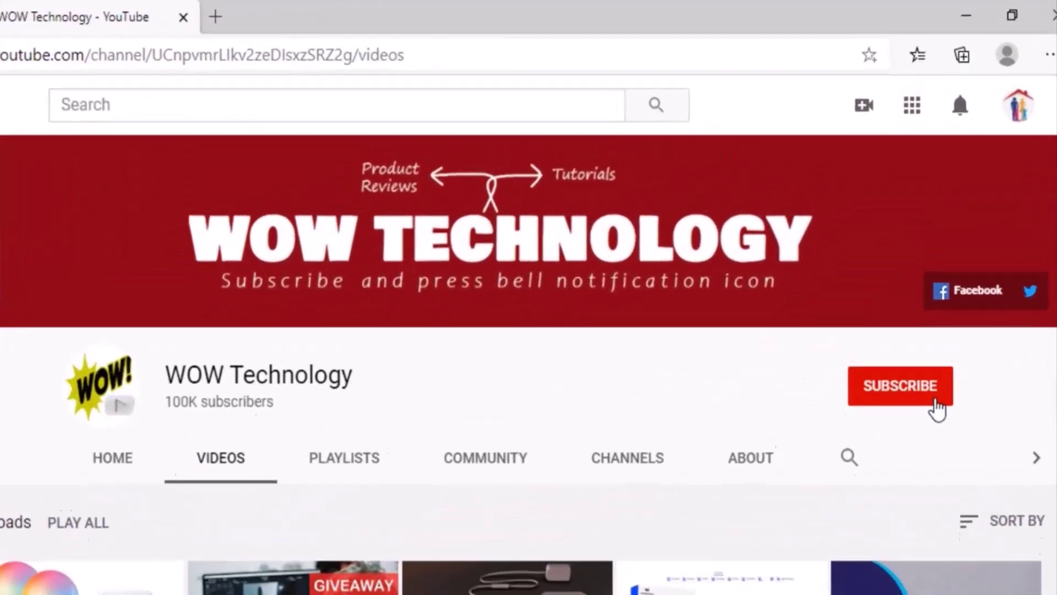
# - Subscribe to the WOW Technology channel with notifications for all new videos
pyautogui.click(940, 308)
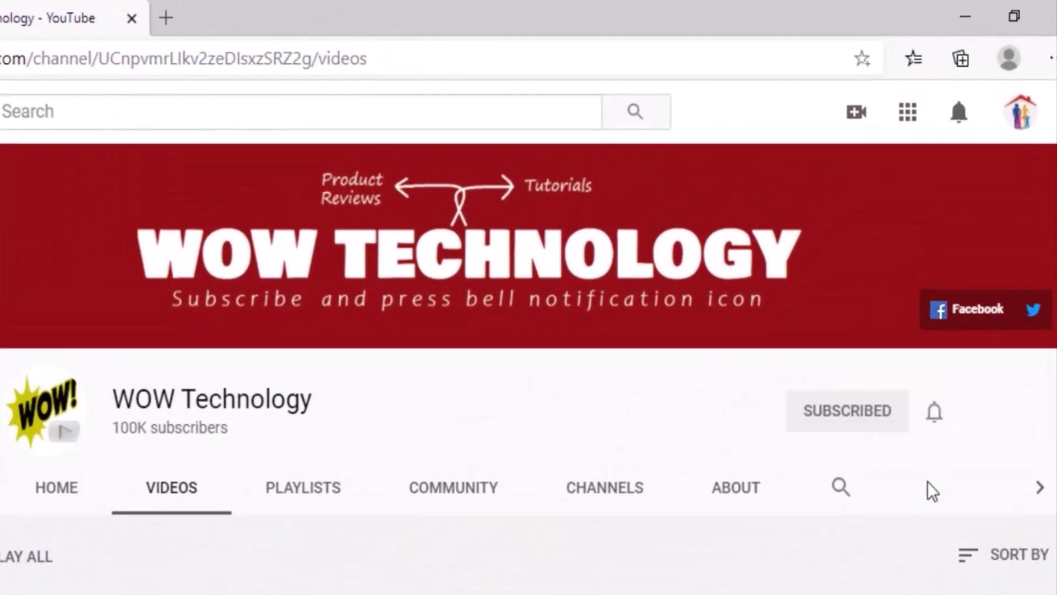
pyautogui.click(936, 423)
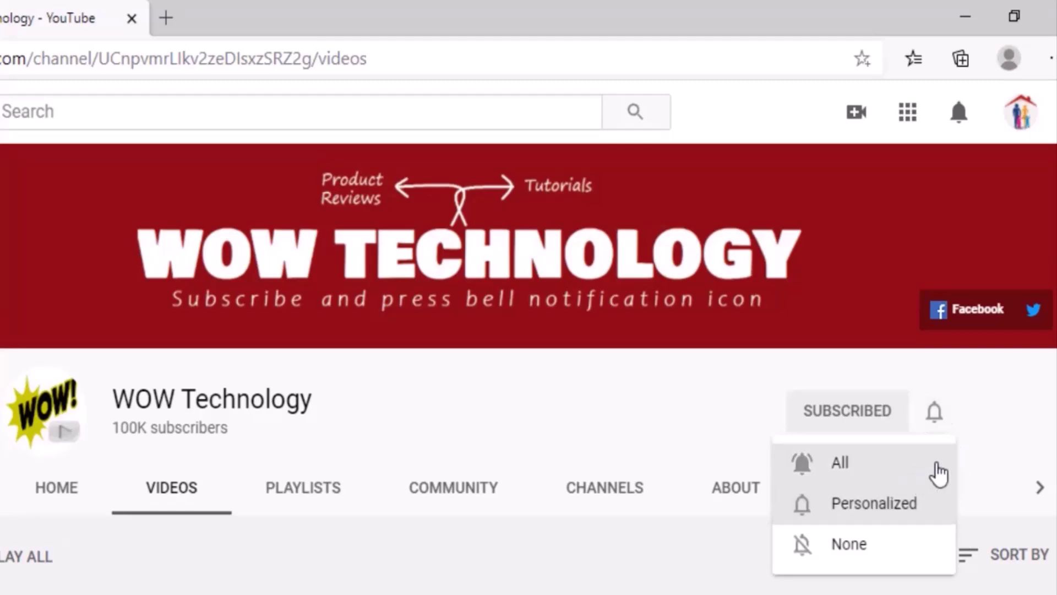
pyautogui.click(937, 467)
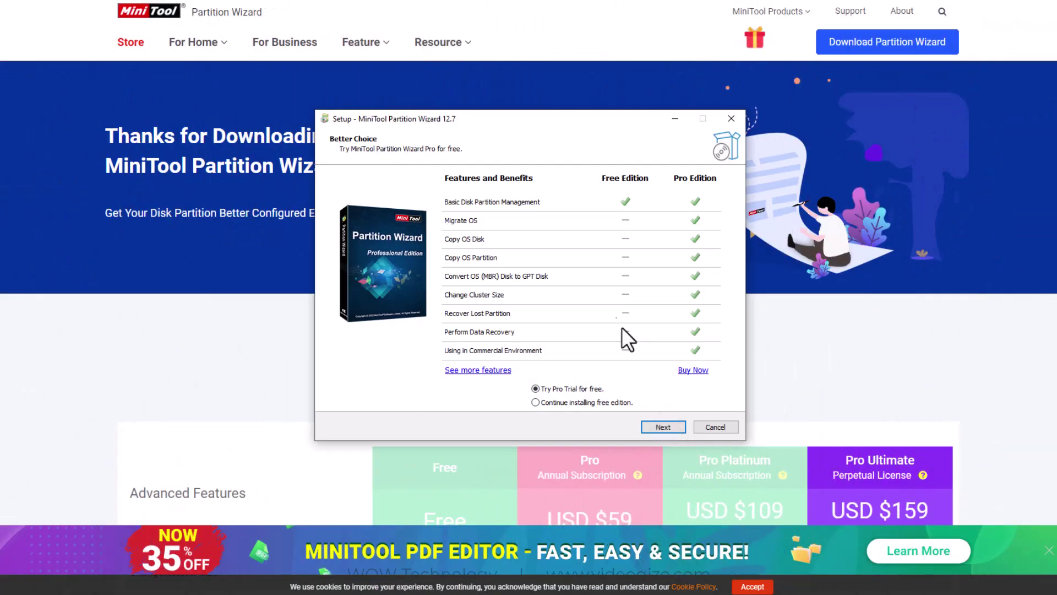
# - Install Partition Wizard Free 12.7 by continuing with the free edition
pyautogui.click(543, 402)
pyautogui.click(664, 427)
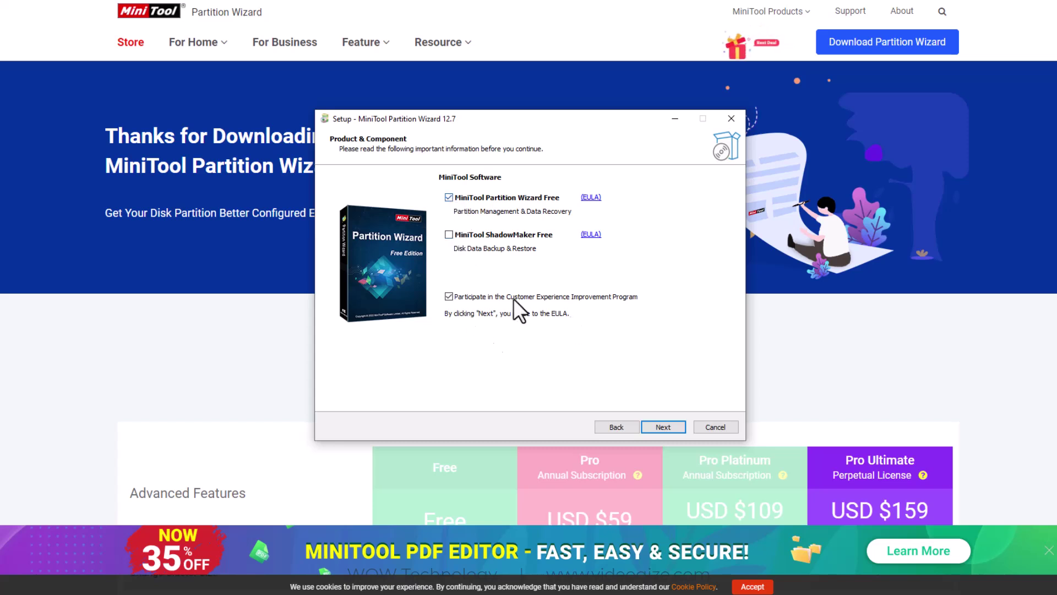
pyautogui.click(663, 427)
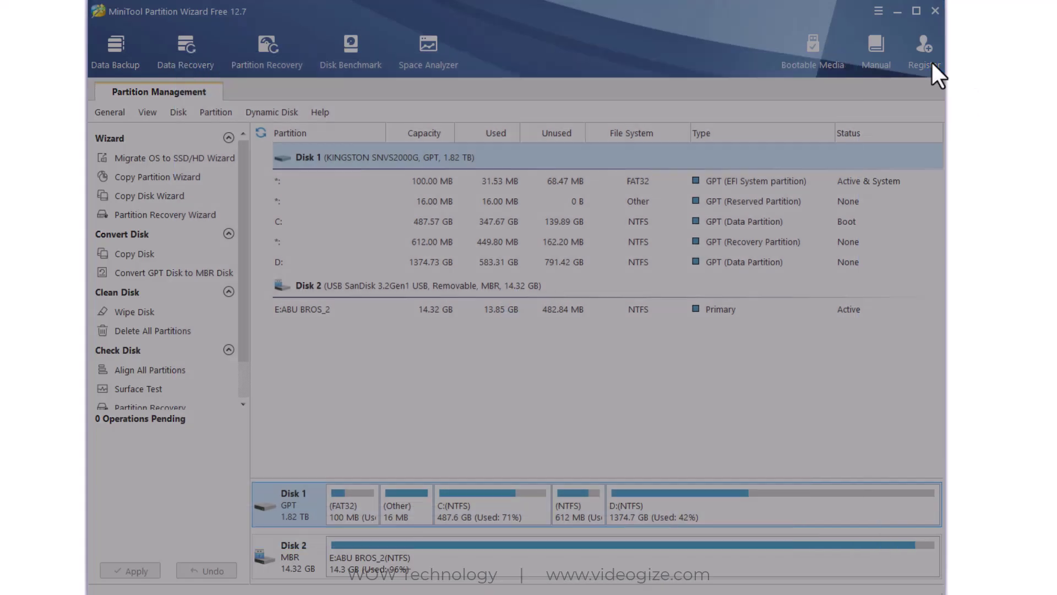
# - Register with the pasted license code to upgrade to Pro Ultimate 12.7
pyautogui.click(933, 63)
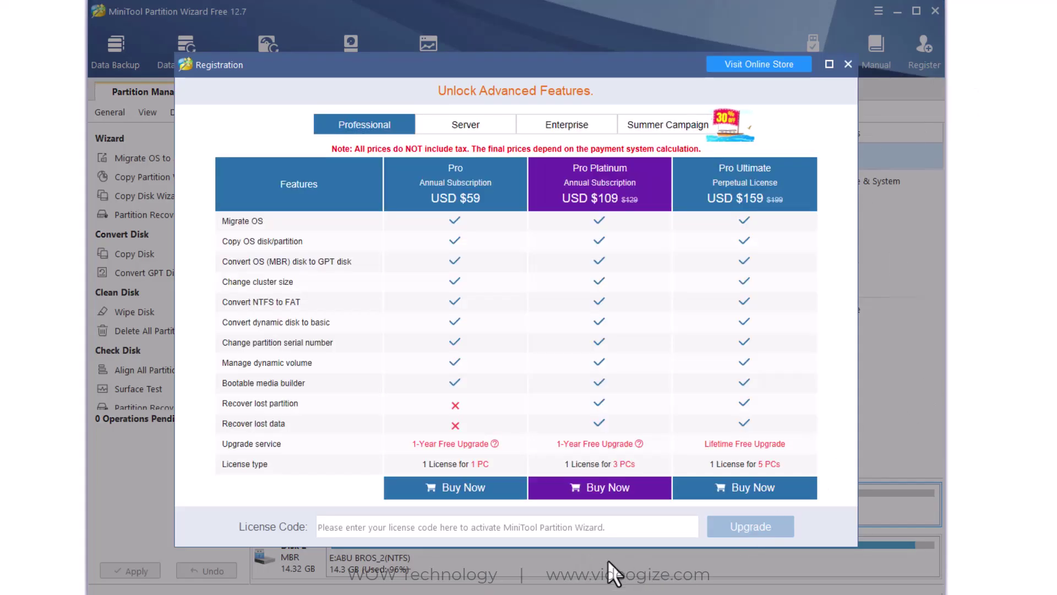
pyautogui.click(608, 529)
pyautogui.hotkey('ctrl', 'v')
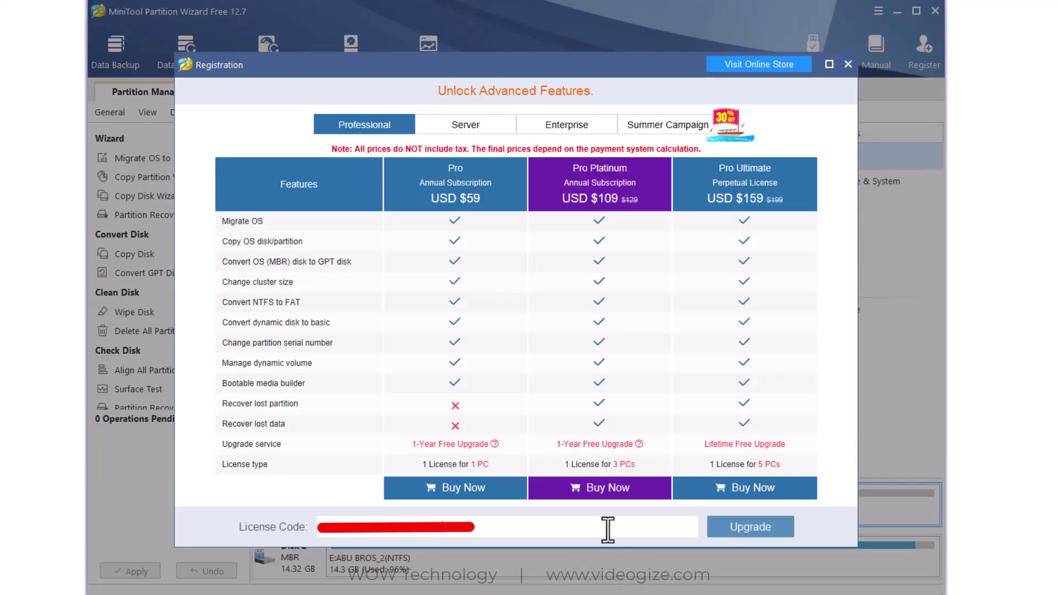
pyautogui.click(776, 527)
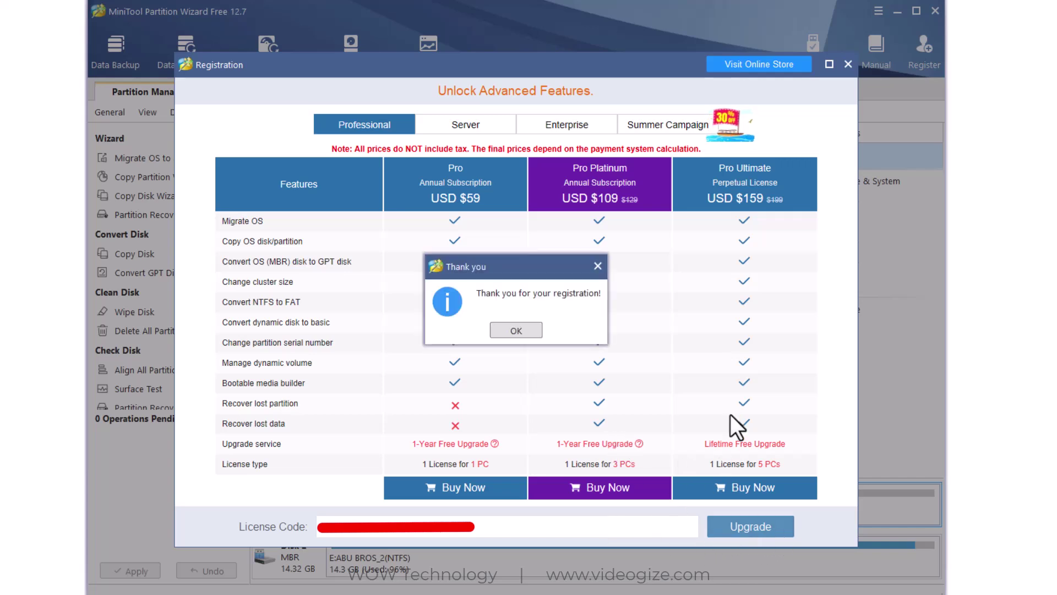
pyautogui.click(533, 333)
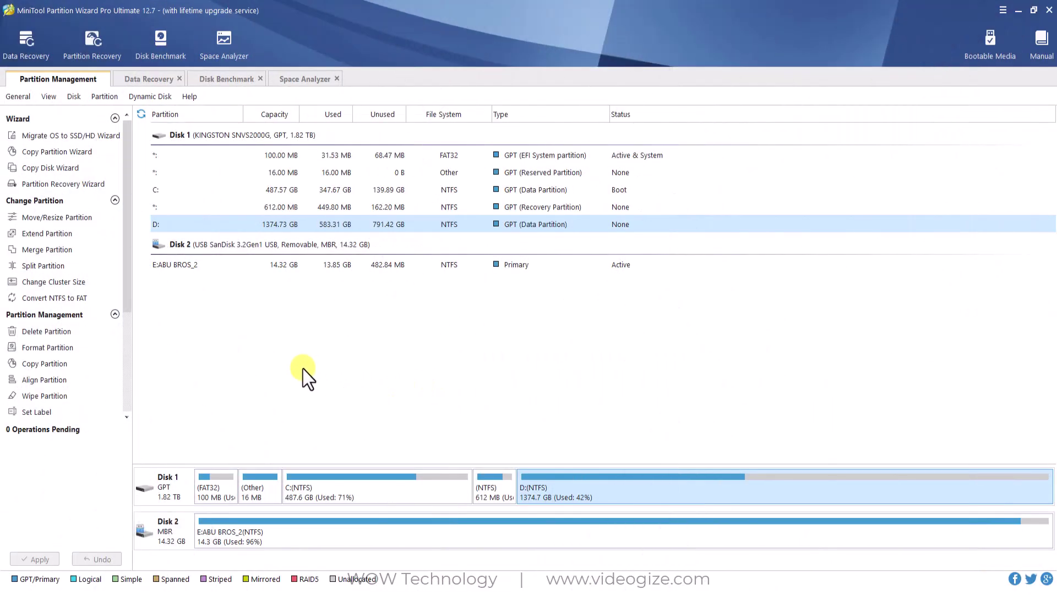
# - Switch to the Data Recovery tool to view its drive list
pyautogui.click(27, 39)
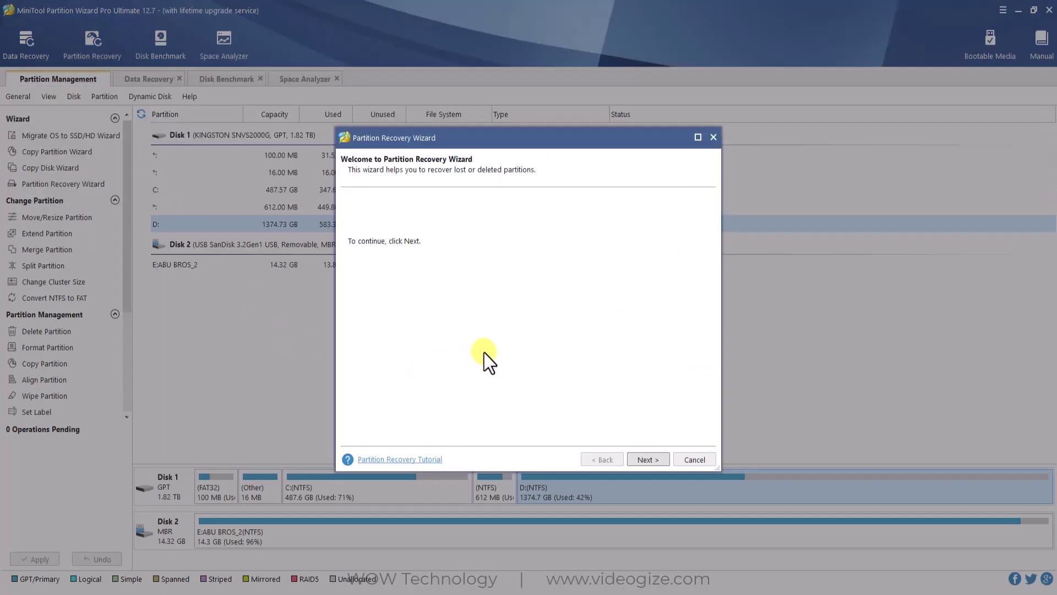
# - Move to disk selection, trying Disk 2 before settling on Disk 1 (Kingston)
pyautogui.click(658, 461)
pyautogui.click(491, 300)
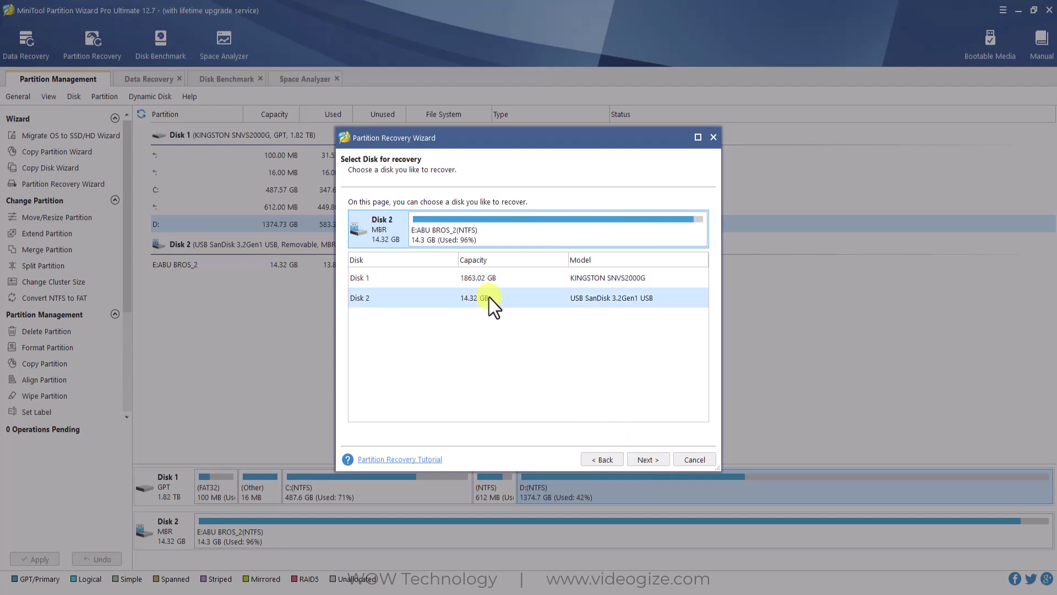
pyautogui.click(495, 281)
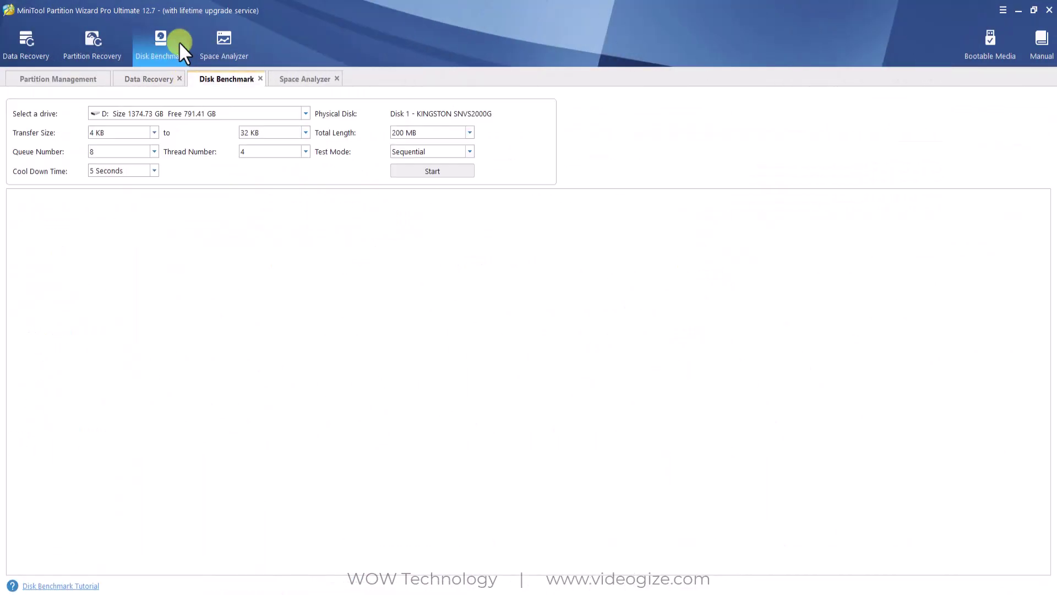
# - Select drive E: in Disk Benchmark and start the benchmark test
pyautogui.click(306, 114)
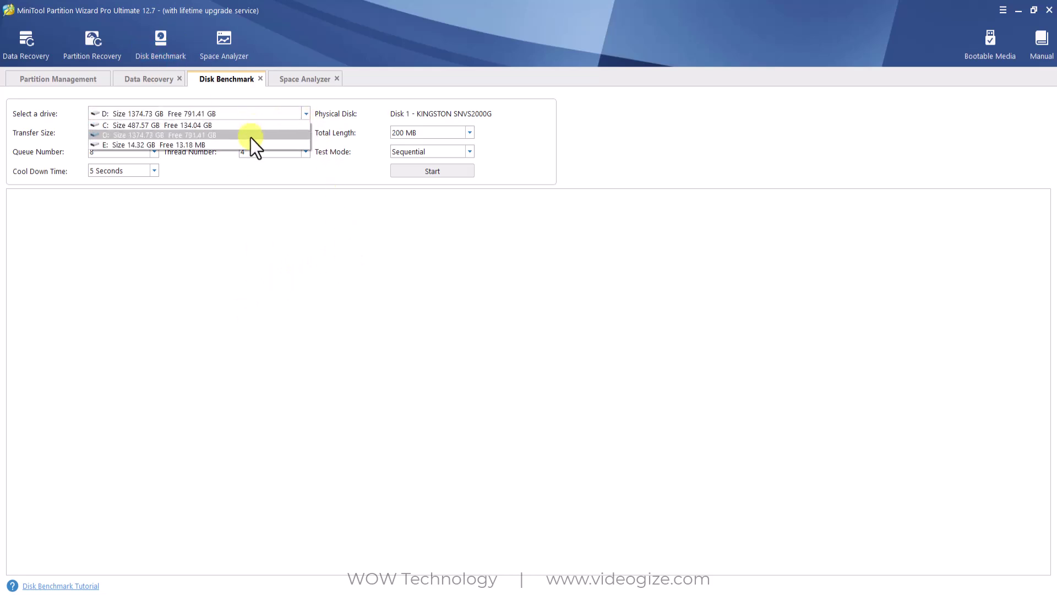
pyautogui.click(250, 127)
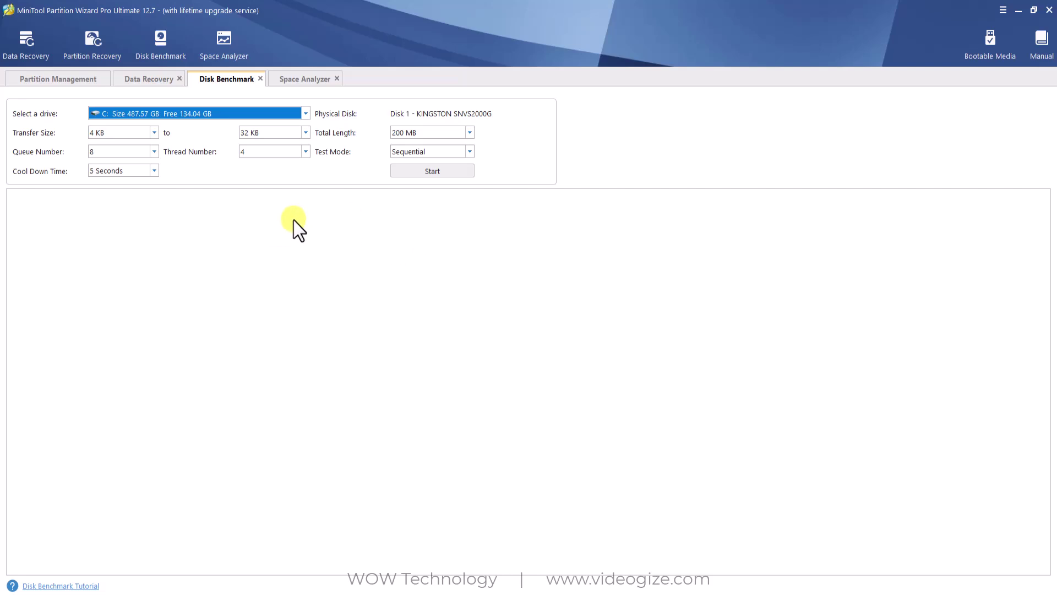
pyautogui.click(304, 114)
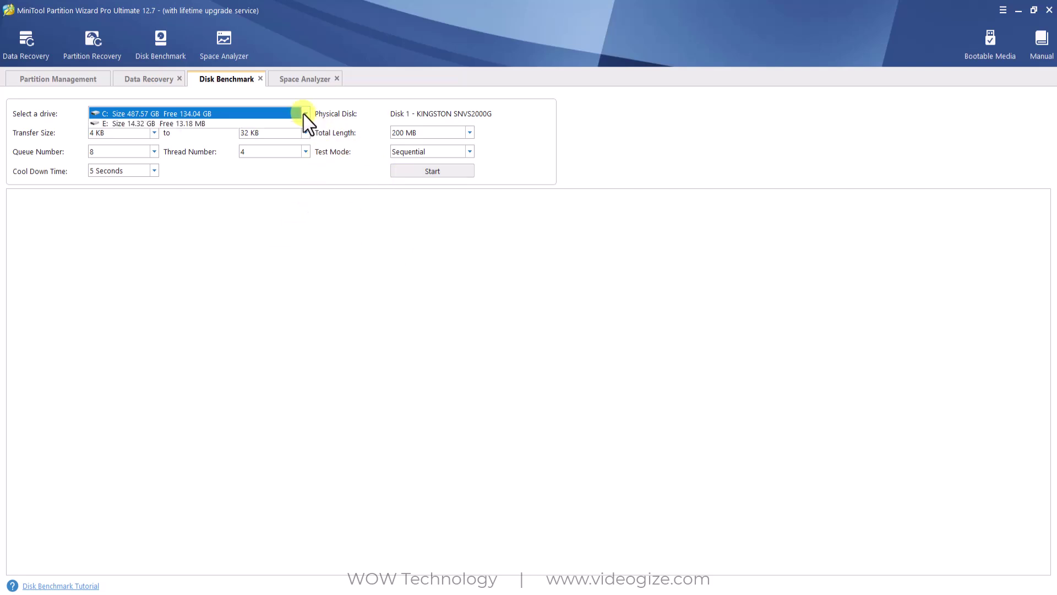
pyautogui.click(271, 141)
pyautogui.click(461, 174)
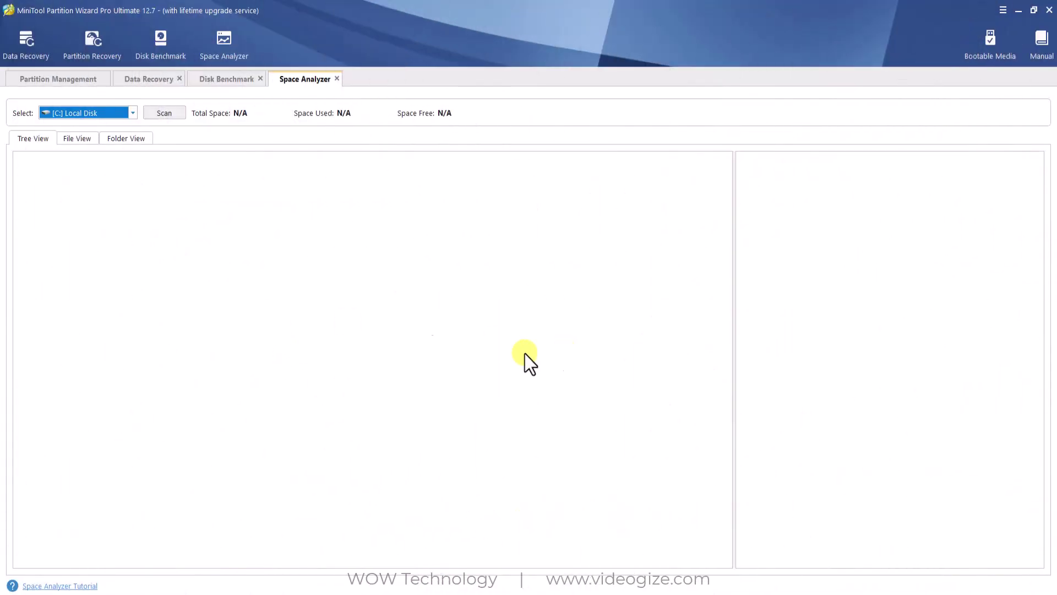
# - Analyse space usage on drive E: (ABU BROS_2)
pyautogui.click(135, 115)
pyautogui.click(135, 116)
pyautogui.click(131, 115)
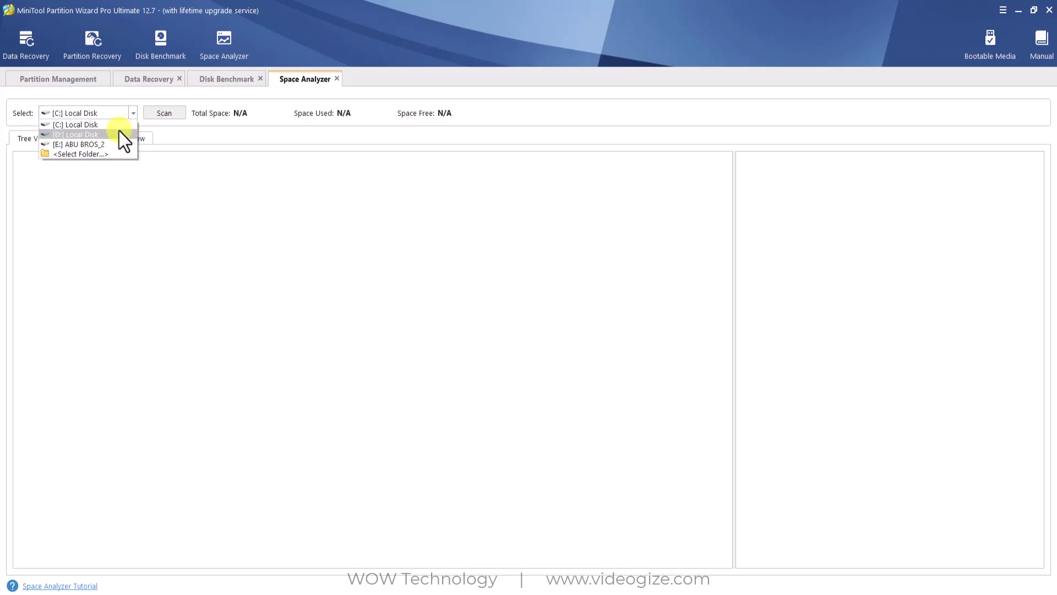
pyautogui.click(111, 145)
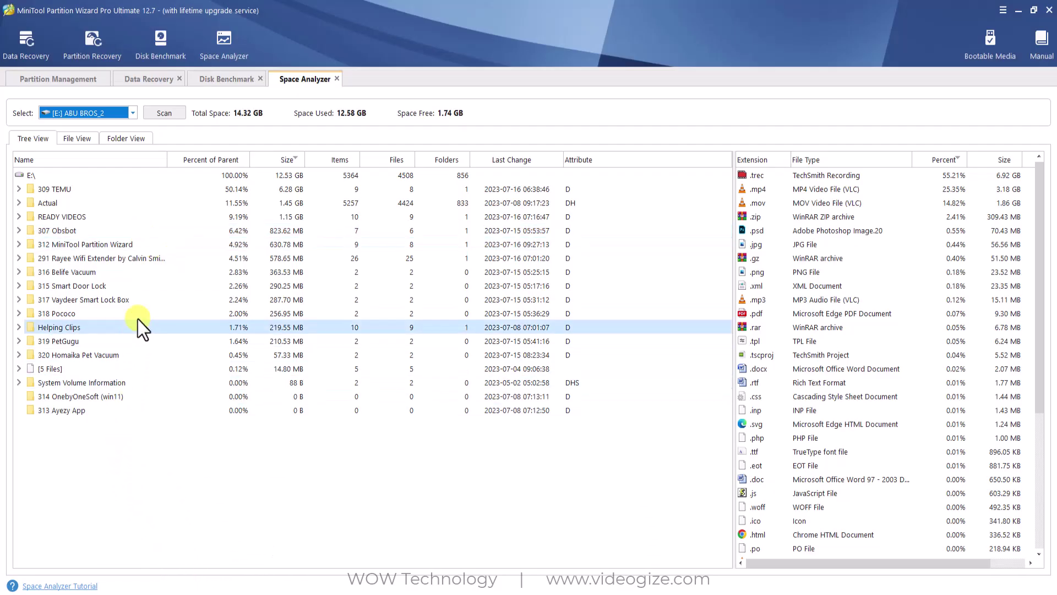
# - Switch the Space Analyzer to D: Local Disk and scan it
pyautogui.click(133, 115)
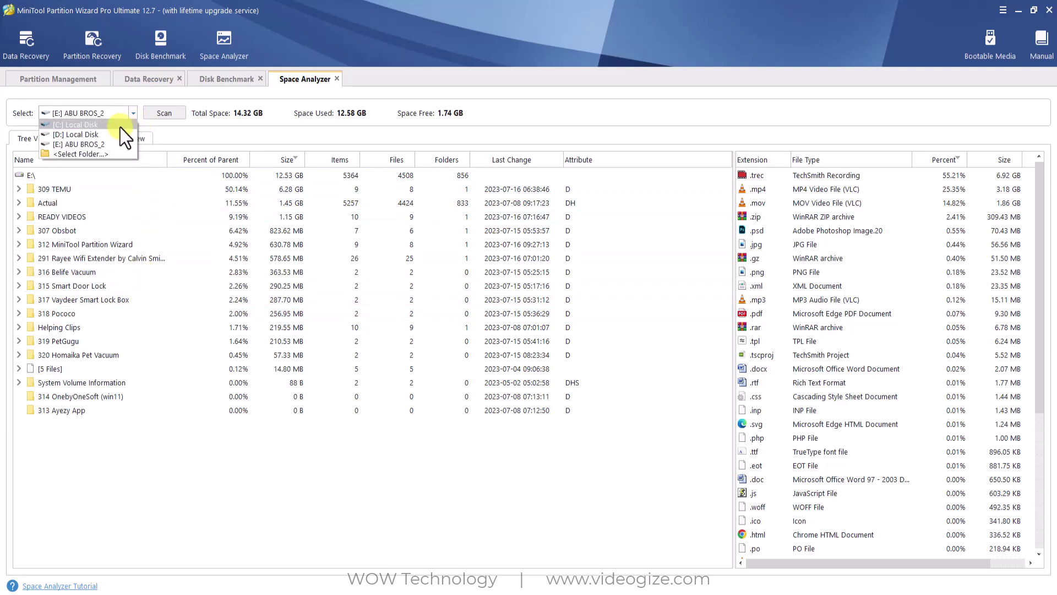
pyautogui.click(119, 128)
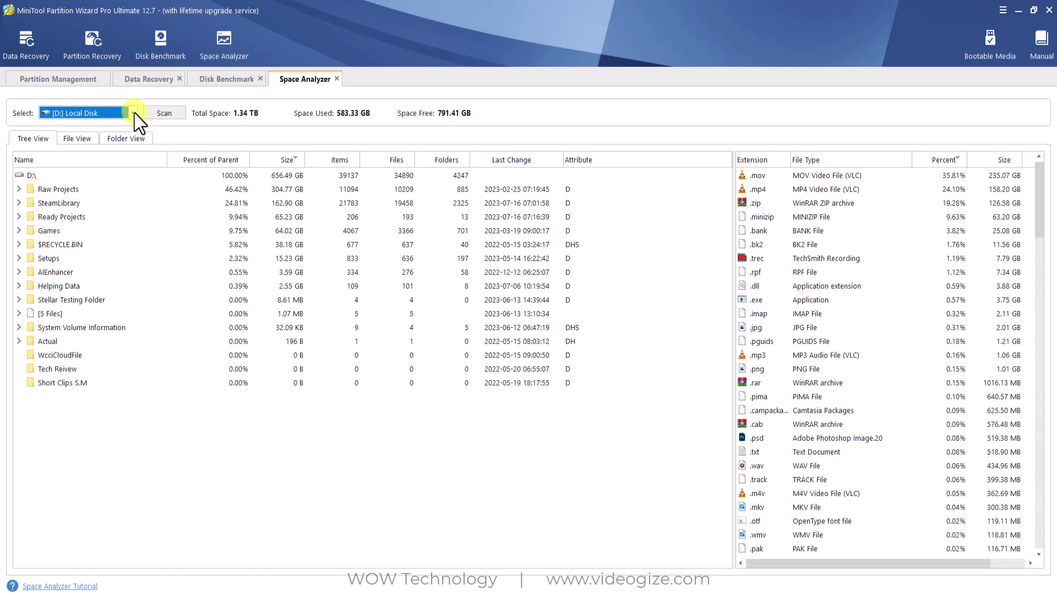
pyautogui.click(170, 119)
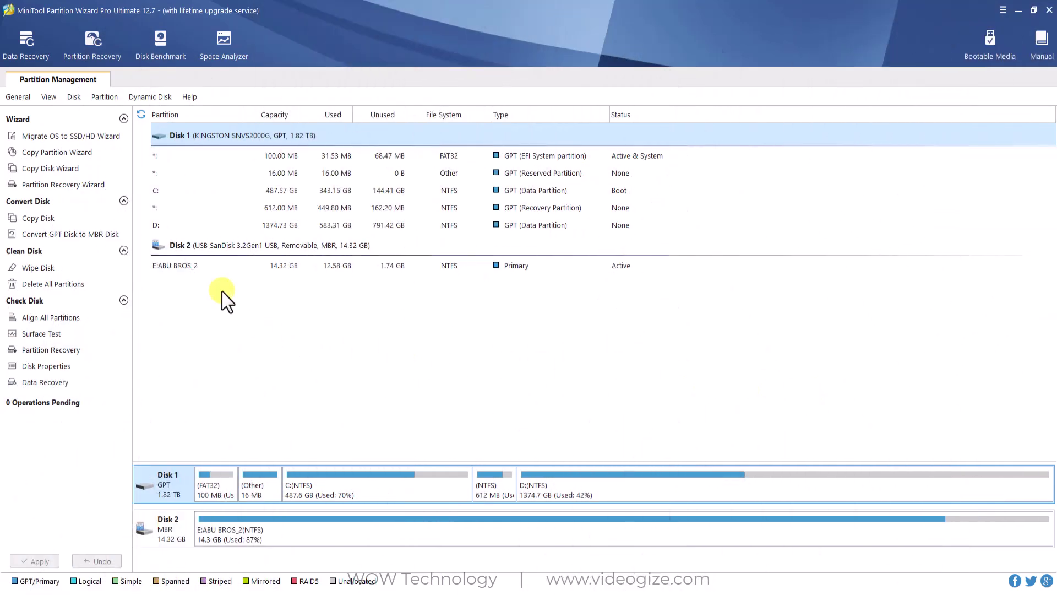
pyautogui.click(120, 136)
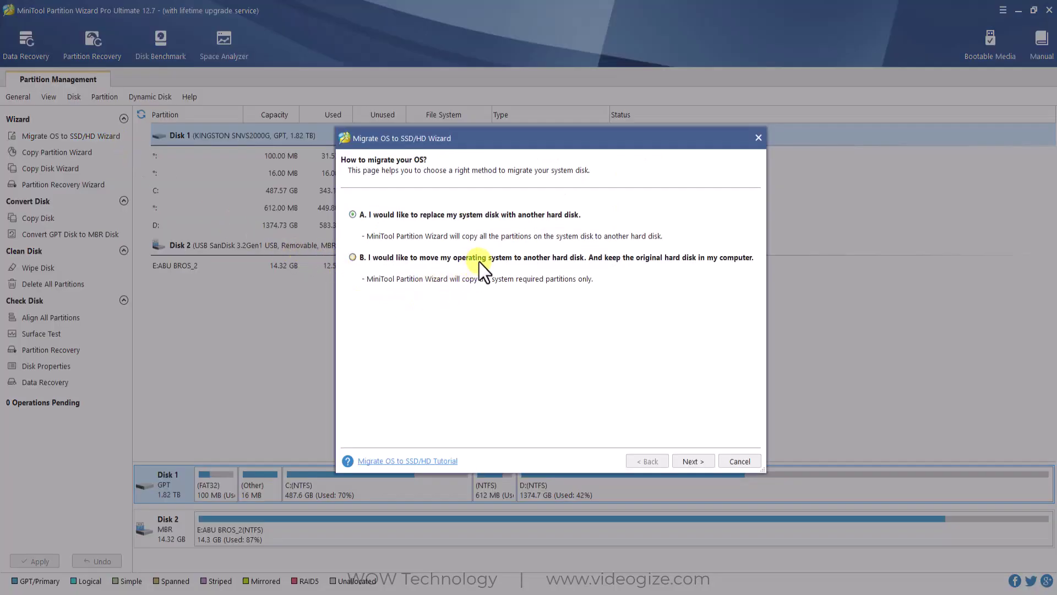
pyautogui.click(506, 258)
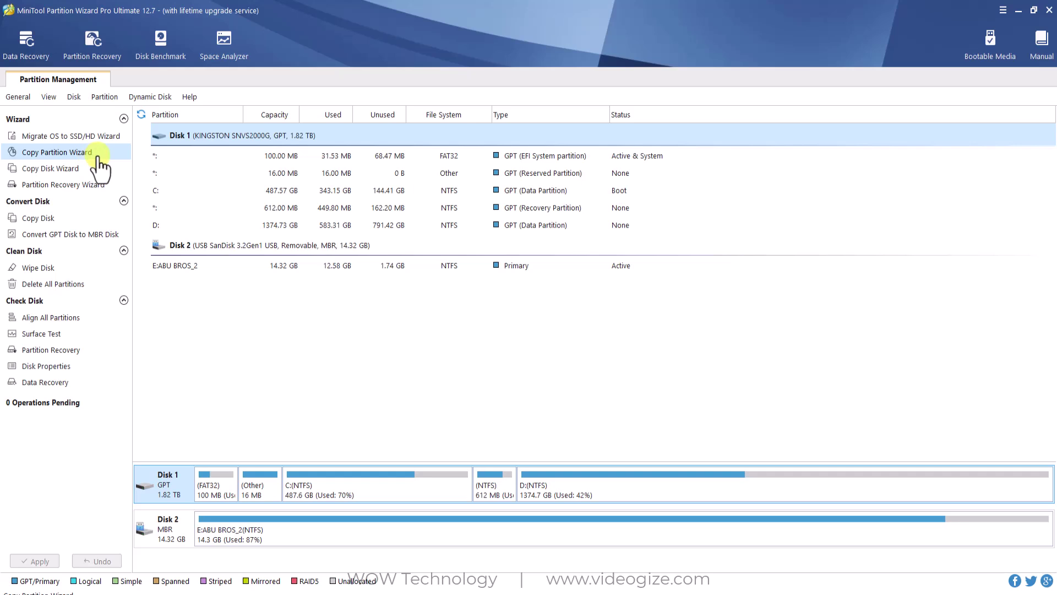
pyautogui.click(99, 156)
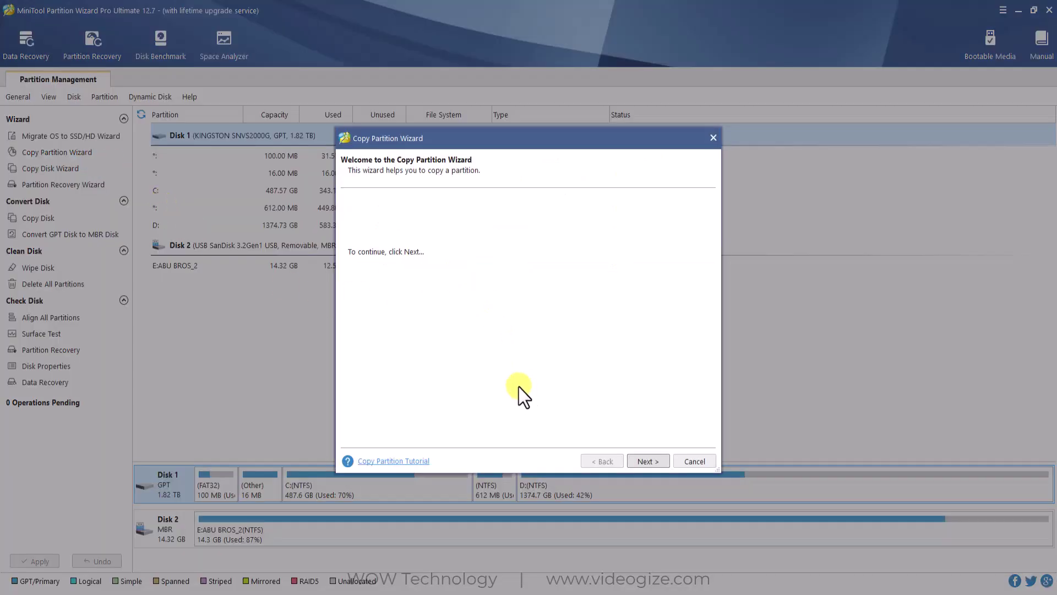
pyautogui.click(643, 460)
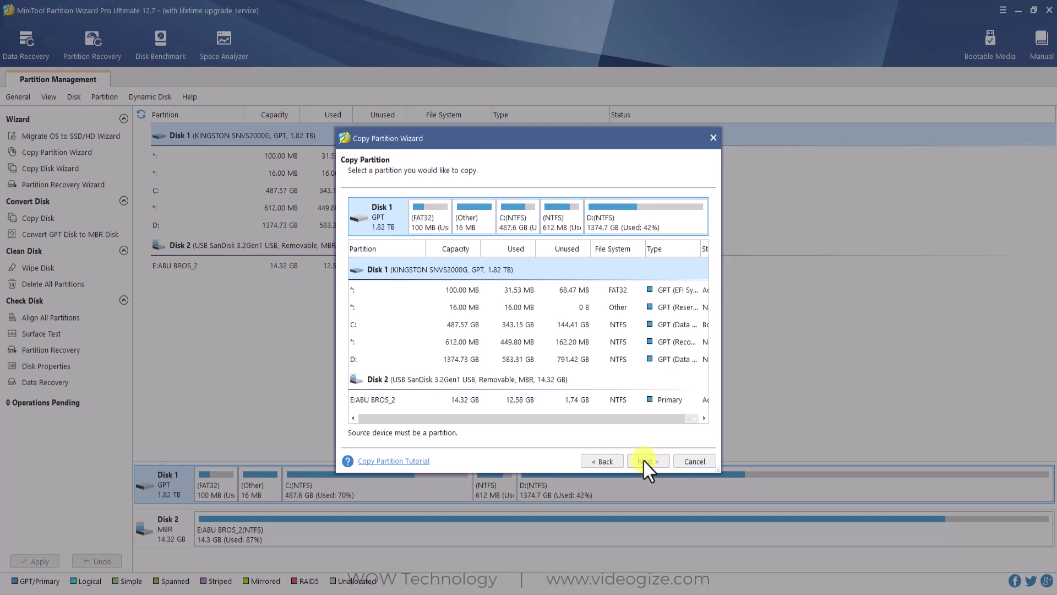
pyautogui.click(683, 419)
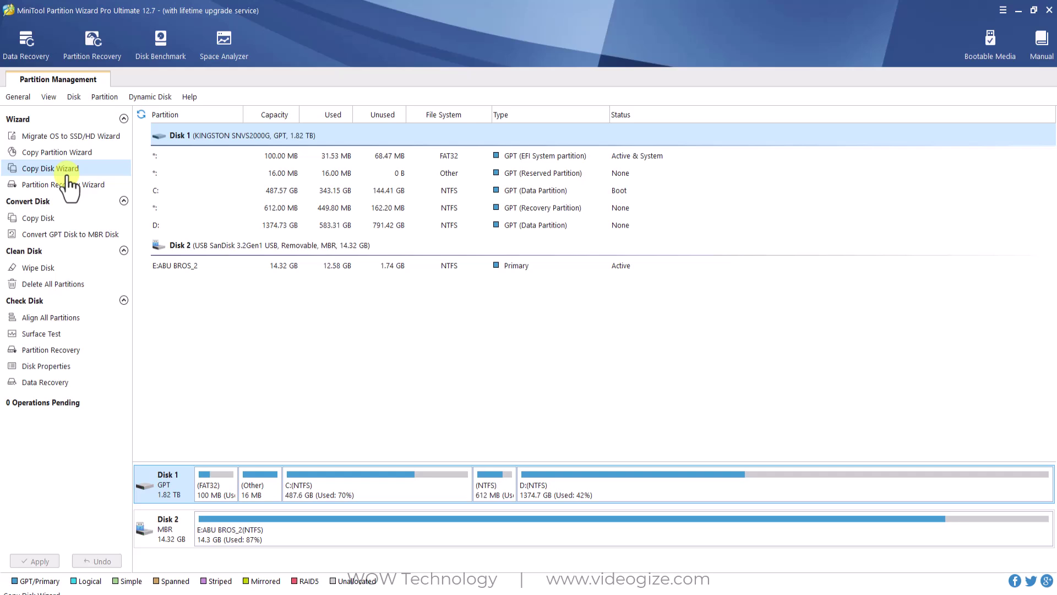
pyautogui.click(72, 169)
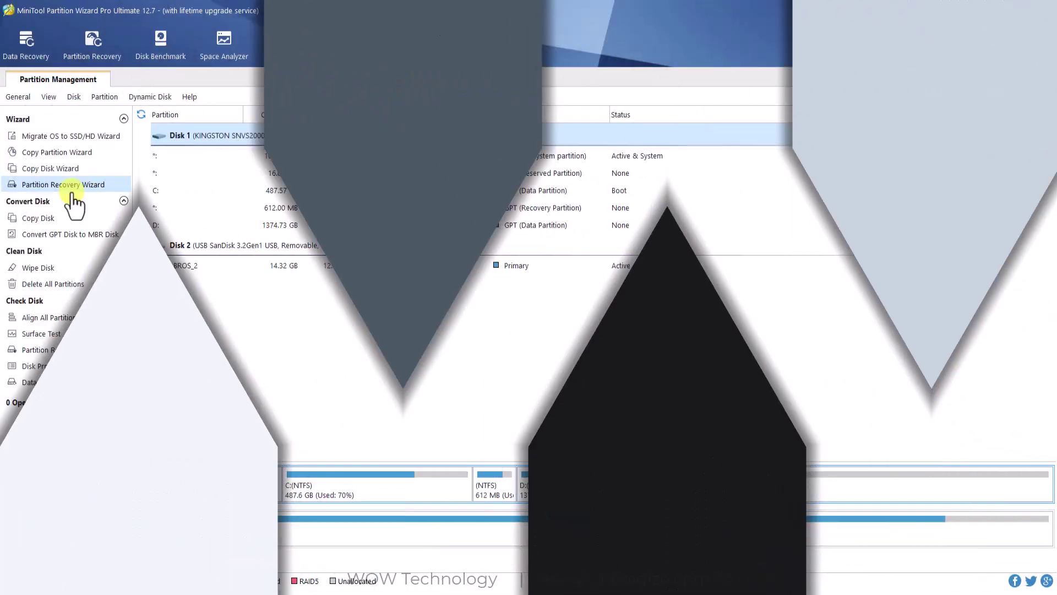
pyautogui.click(66, 185)
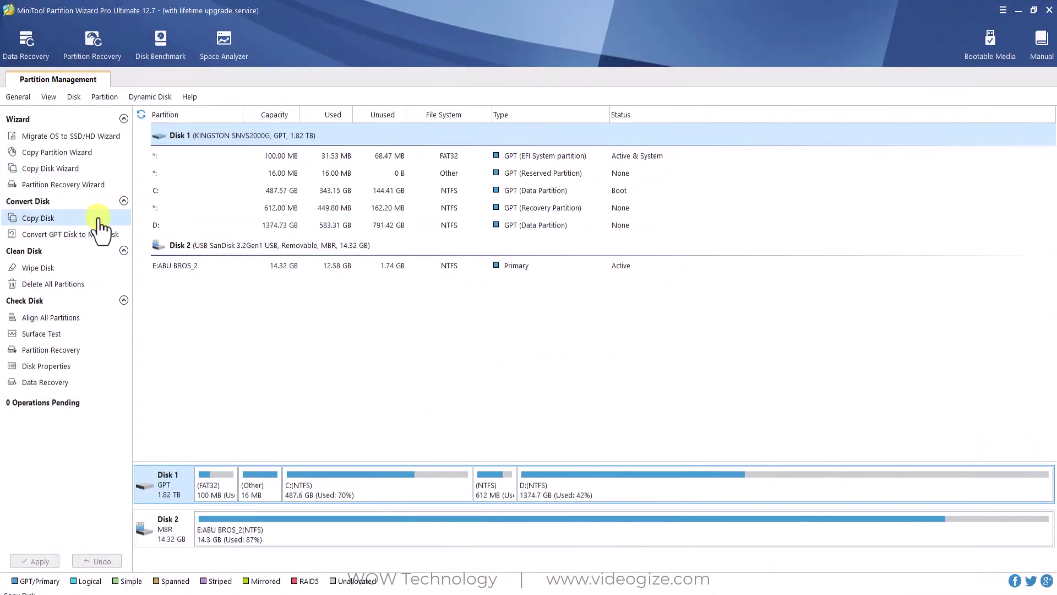
pyautogui.click(112, 220)
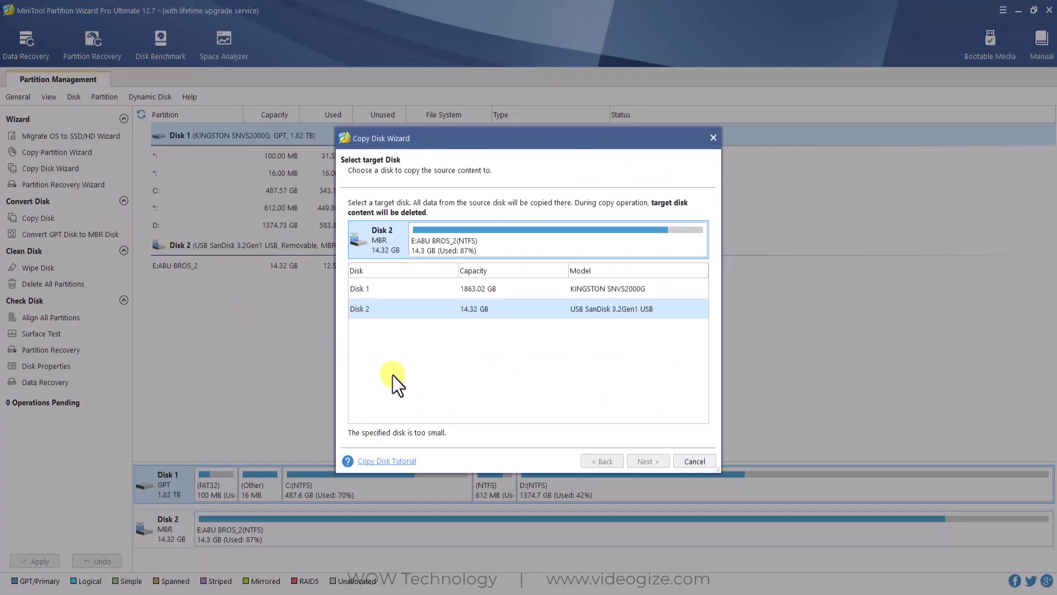
pyautogui.click(436, 289)
pyautogui.click(436, 307)
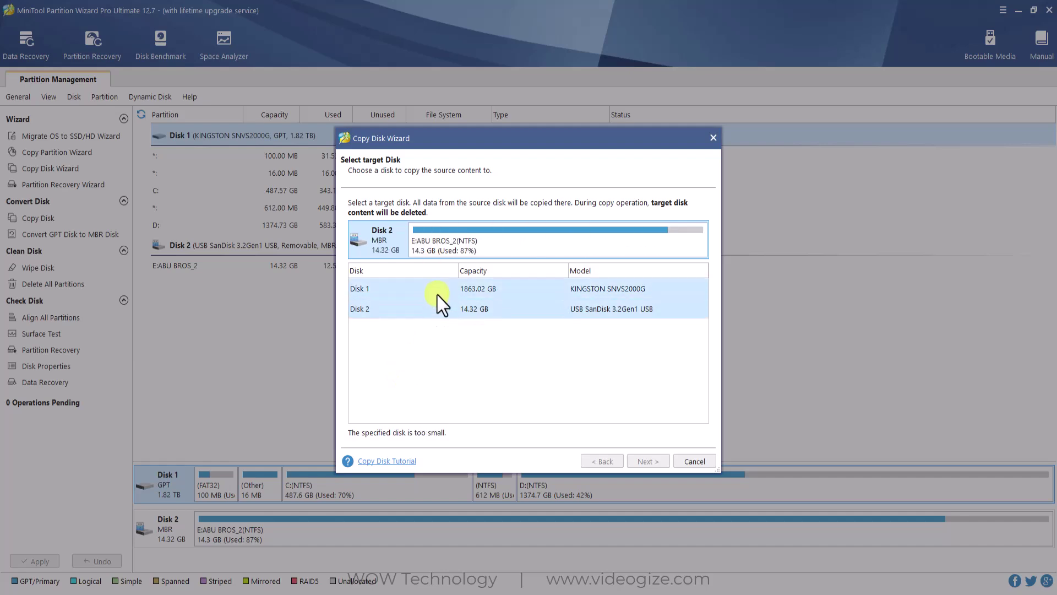
pyautogui.click(713, 138)
pyautogui.click(90, 235)
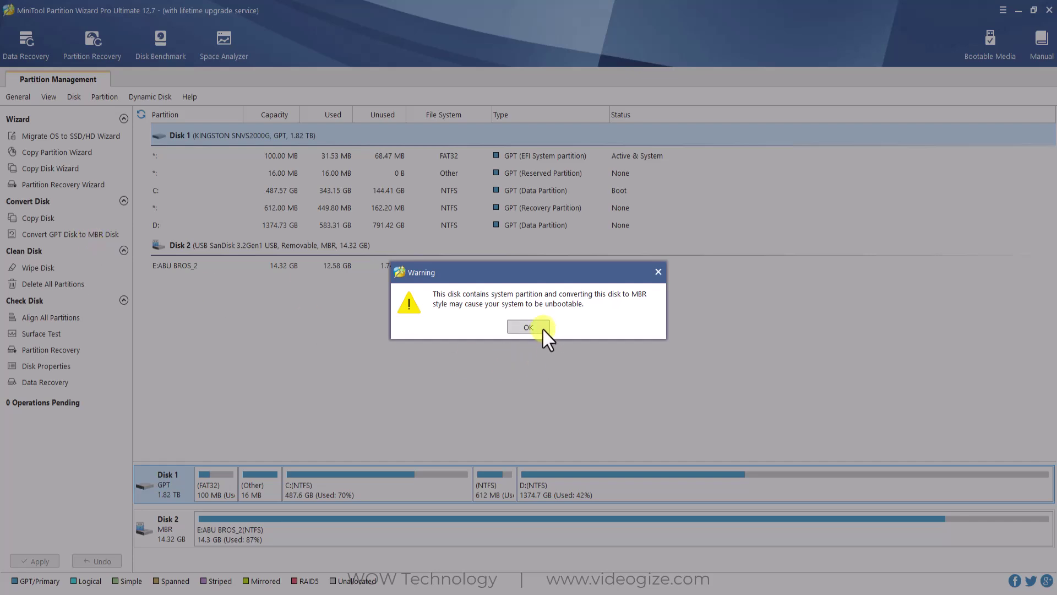
pyautogui.click(528, 327)
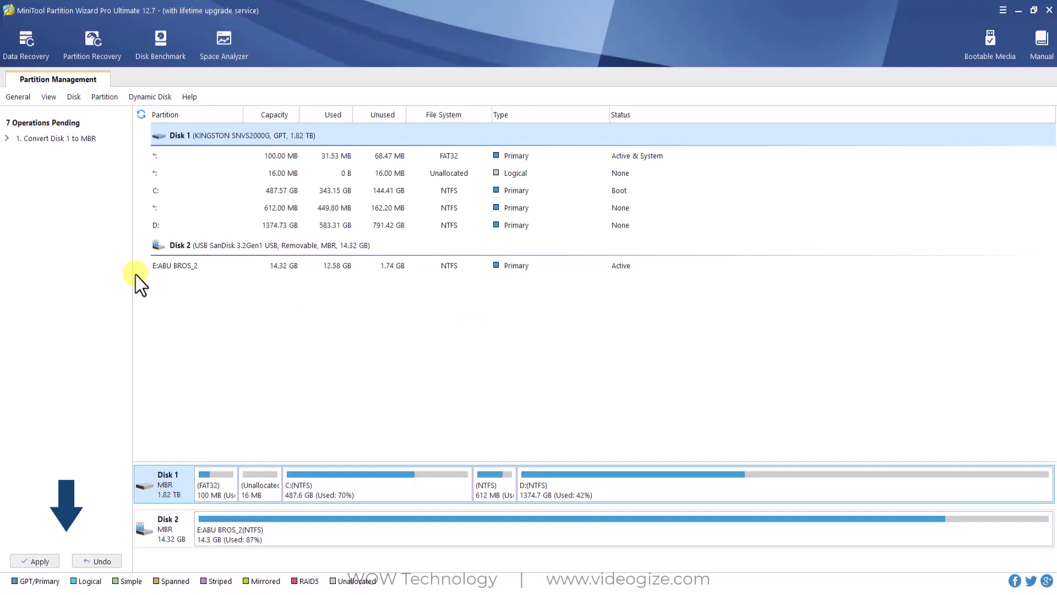
pyautogui.click(95, 563)
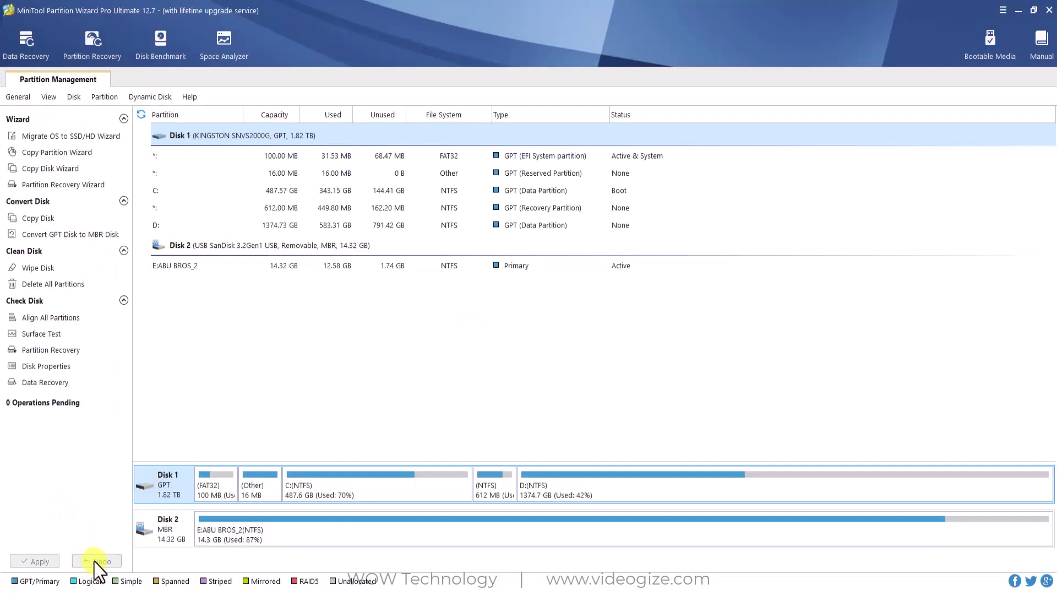